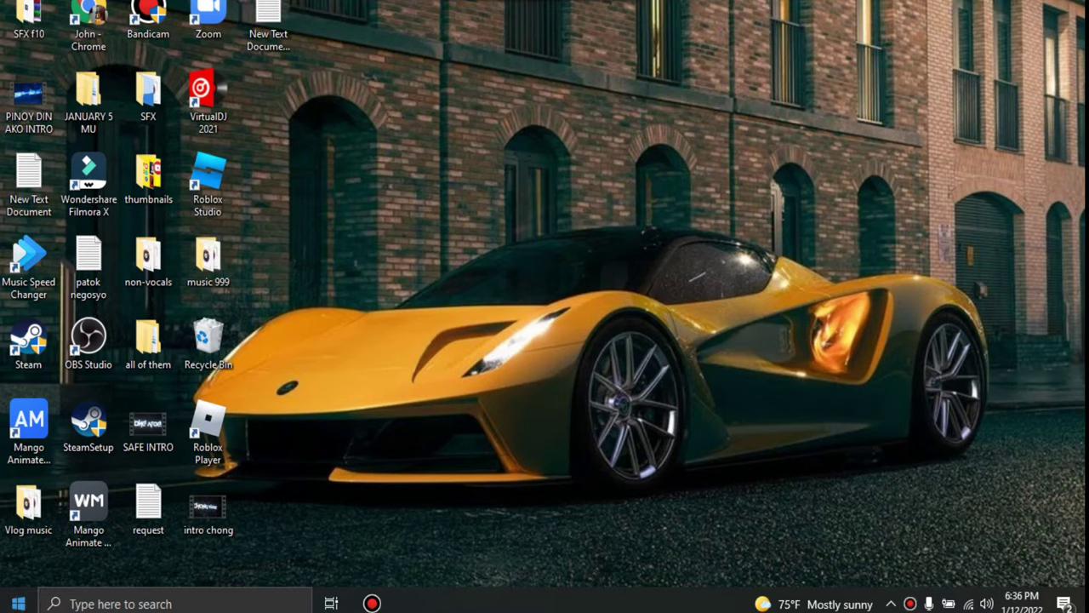
pyautogui.click(18, 603)
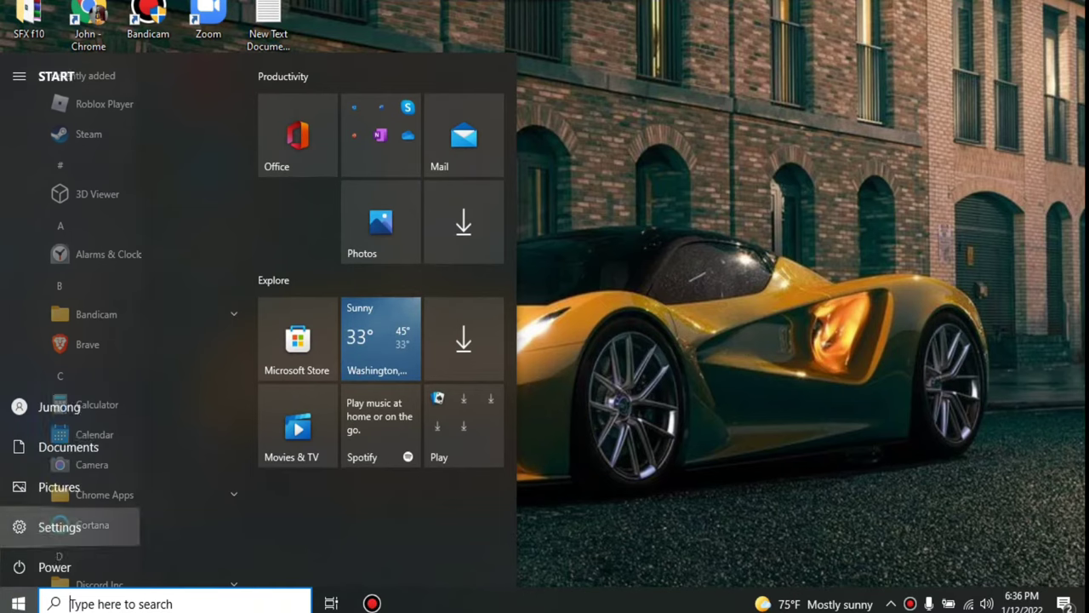
pyautogui.click(19, 527)
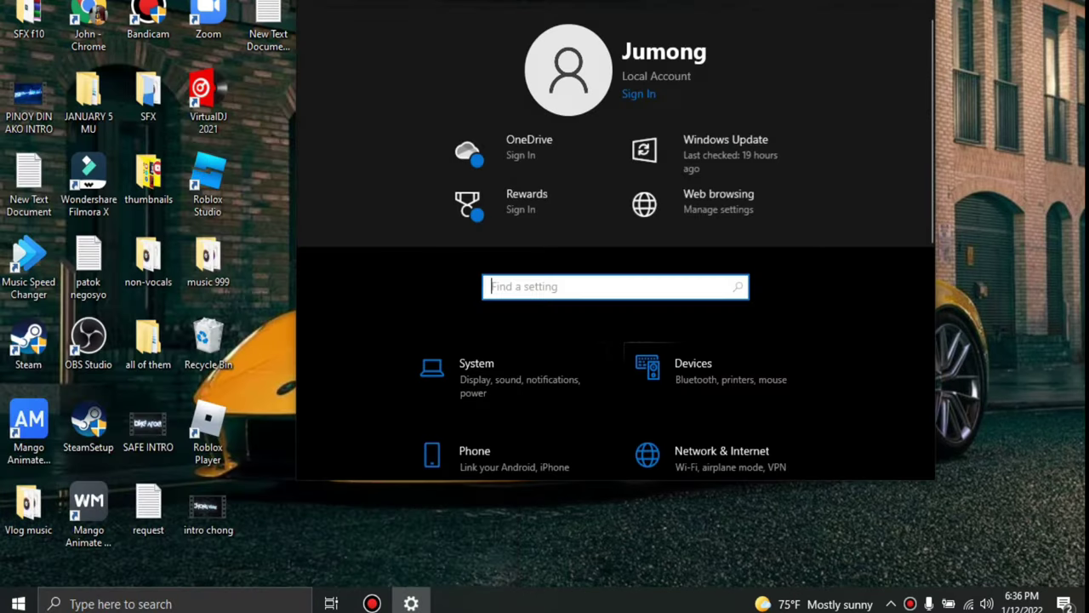
pyautogui.click(916, 4)
# Step: Search Windows for settings, launch the Settings app and open the Update & Security category
pyautogui.click(175, 603)
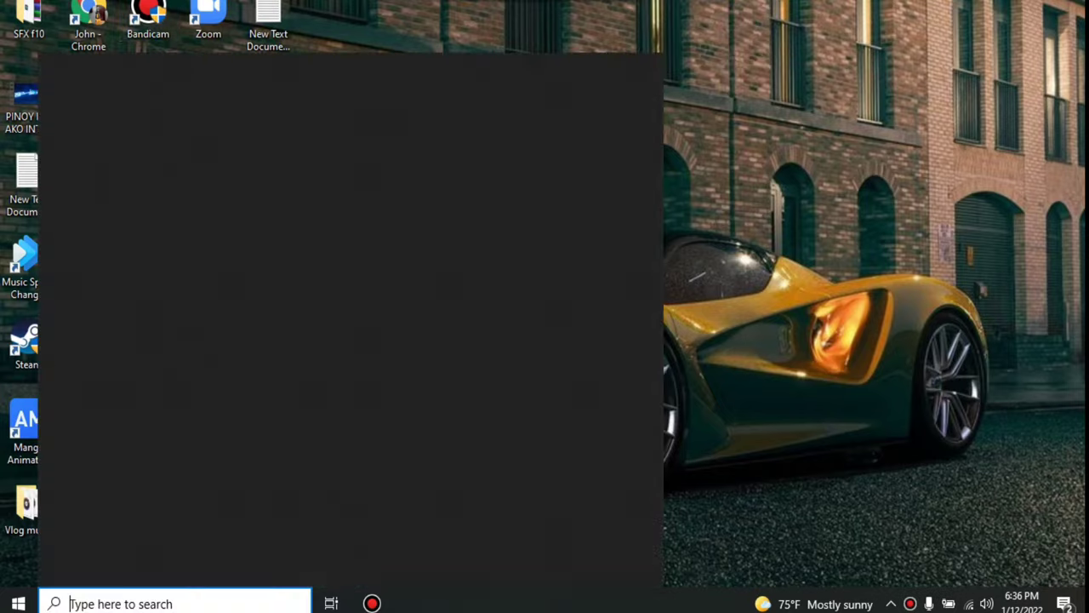
pyautogui.write('s')
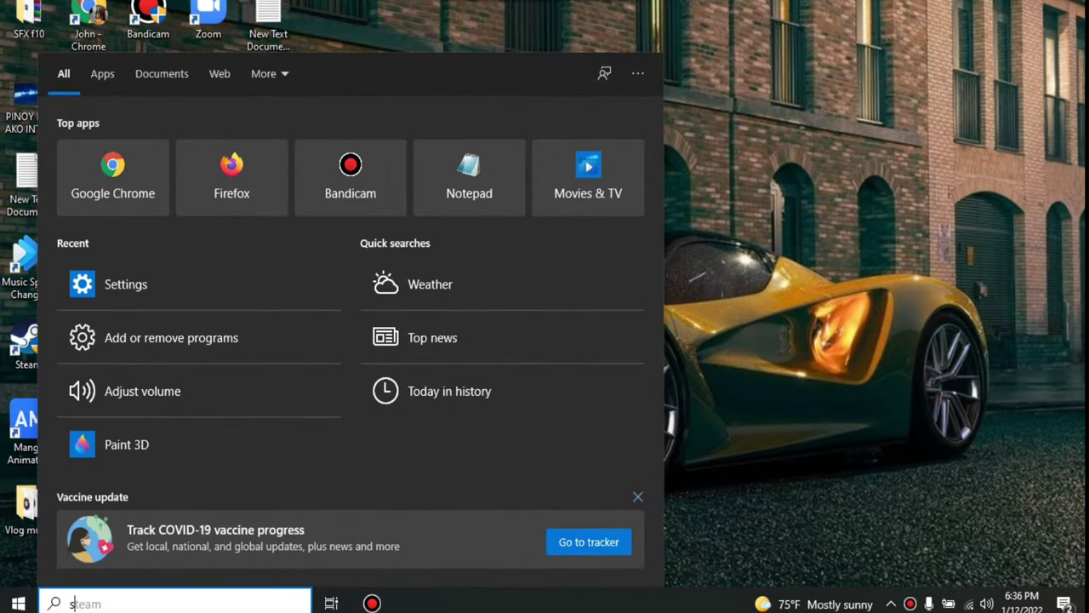
pyautogui.write('ettings')
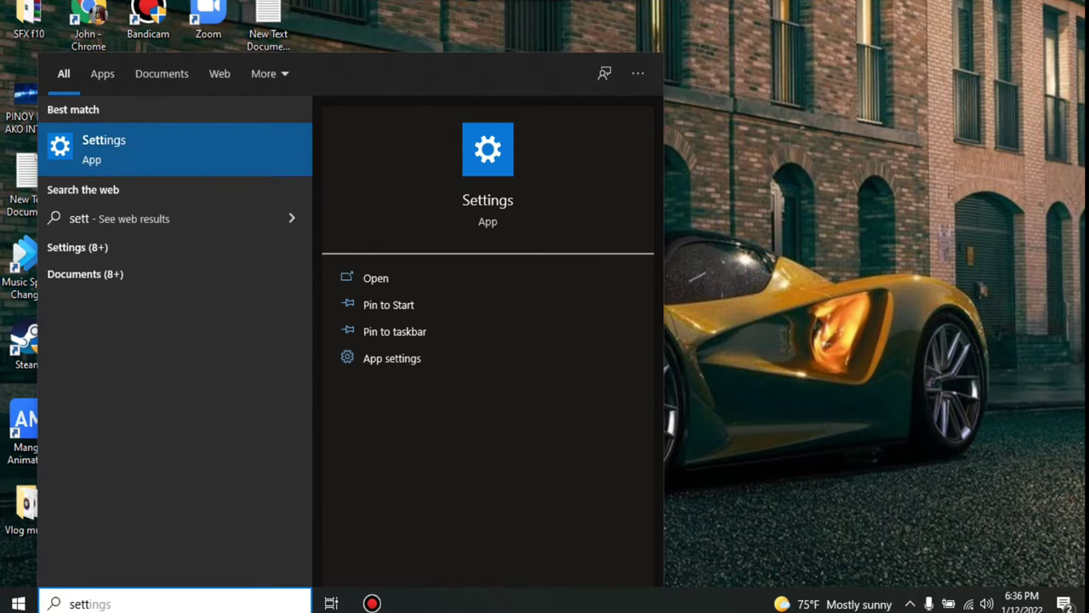
pyautogui.click(175, 149)
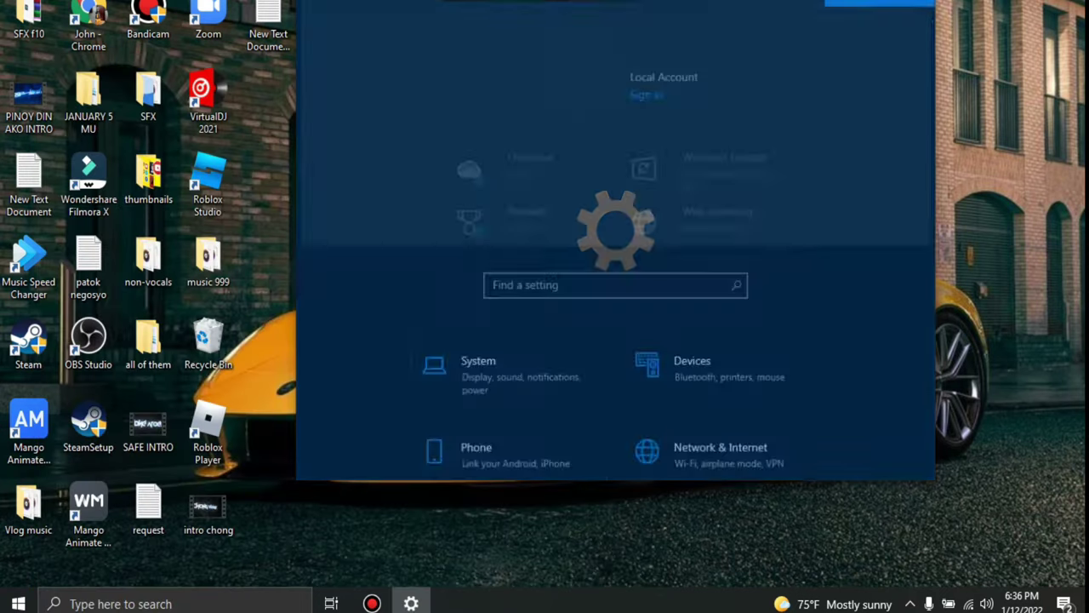
pyautogui.scroll(-5, 723, 378)
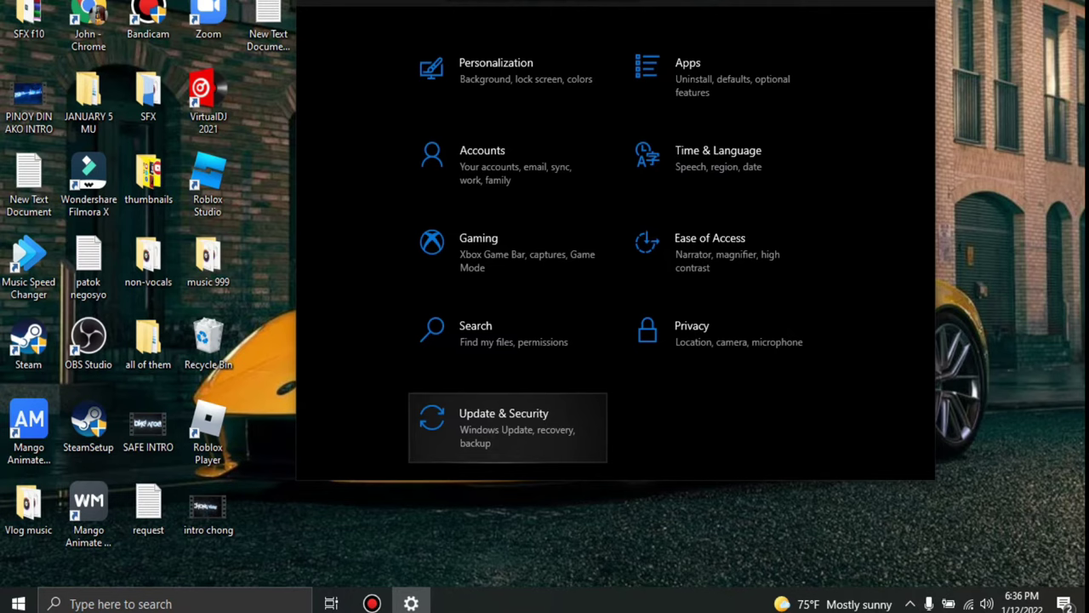
pyautogui.click(507, 428)
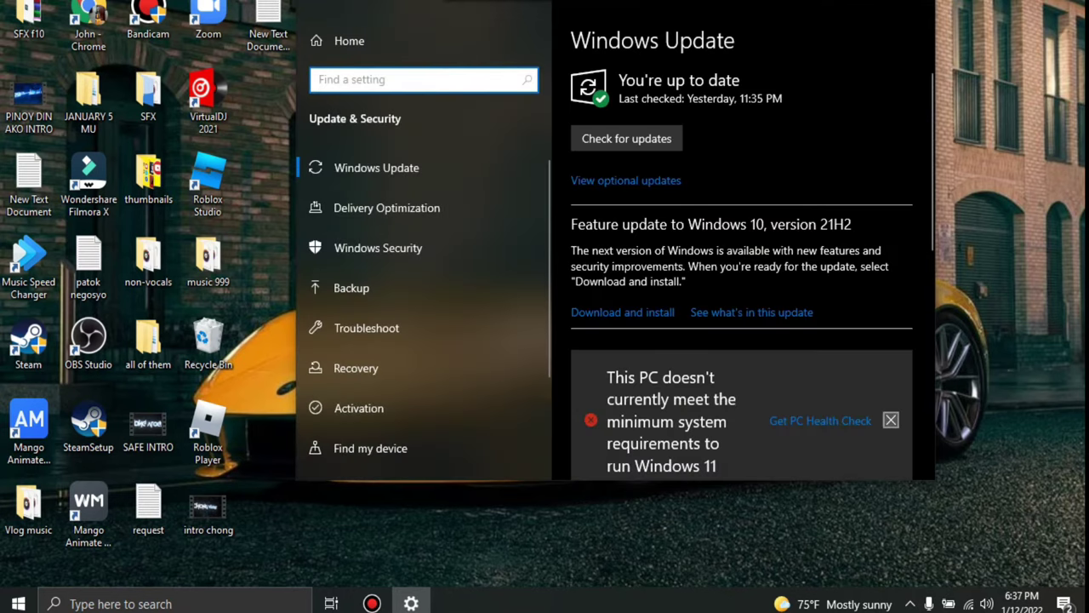
# Step: Mark the Recovery entry under Update & Security with a temporary red rectangle, and open the Recovery page
pyautogui.scroll(-3, 742, 266)
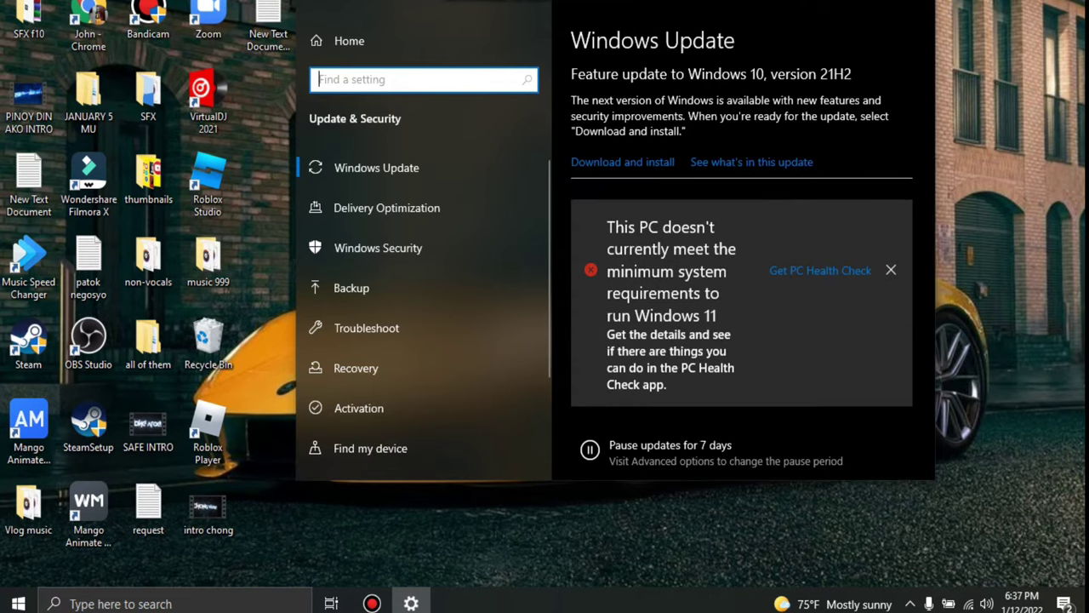
pyautogui.scroll(-1, 753, 270)
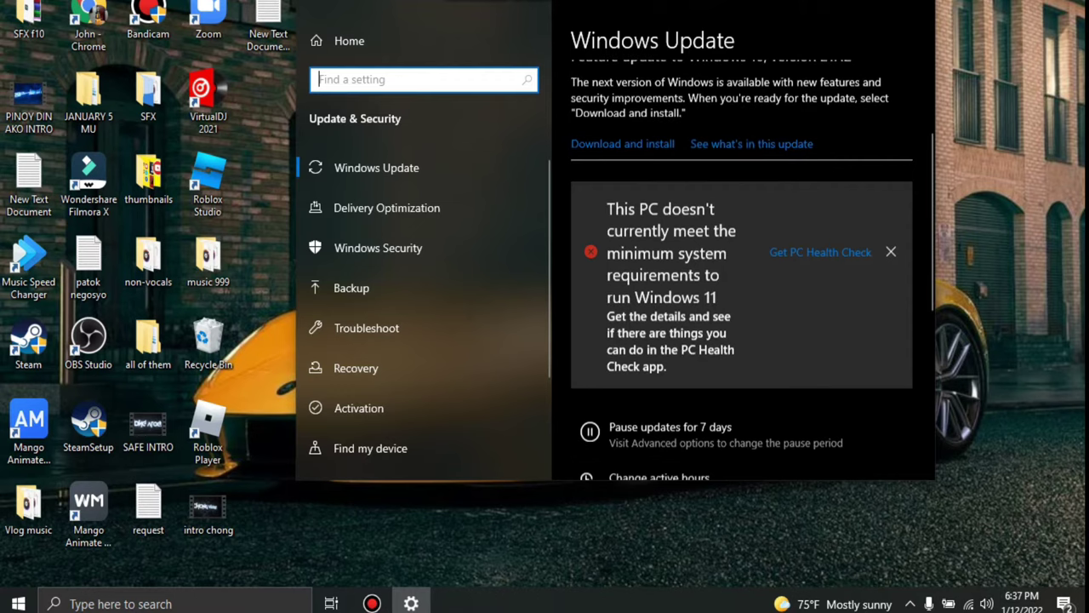
pyautogui.scroll(-3, 742, 270)
pyautogui.scroll(-3, 423, 328)
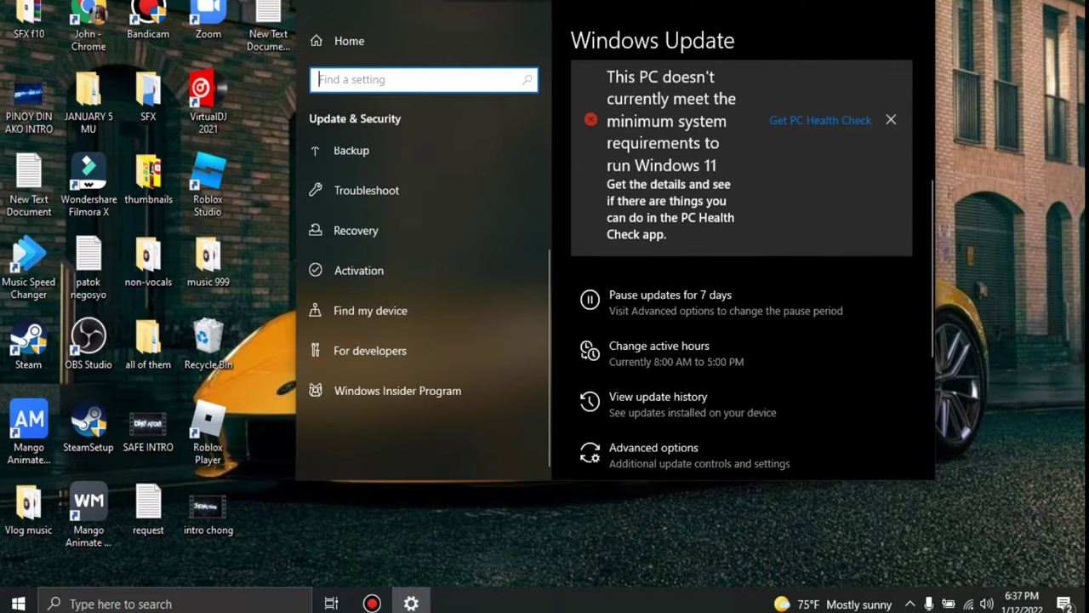
pyautogui.hotkey('ctrl', 'alt', 'd')
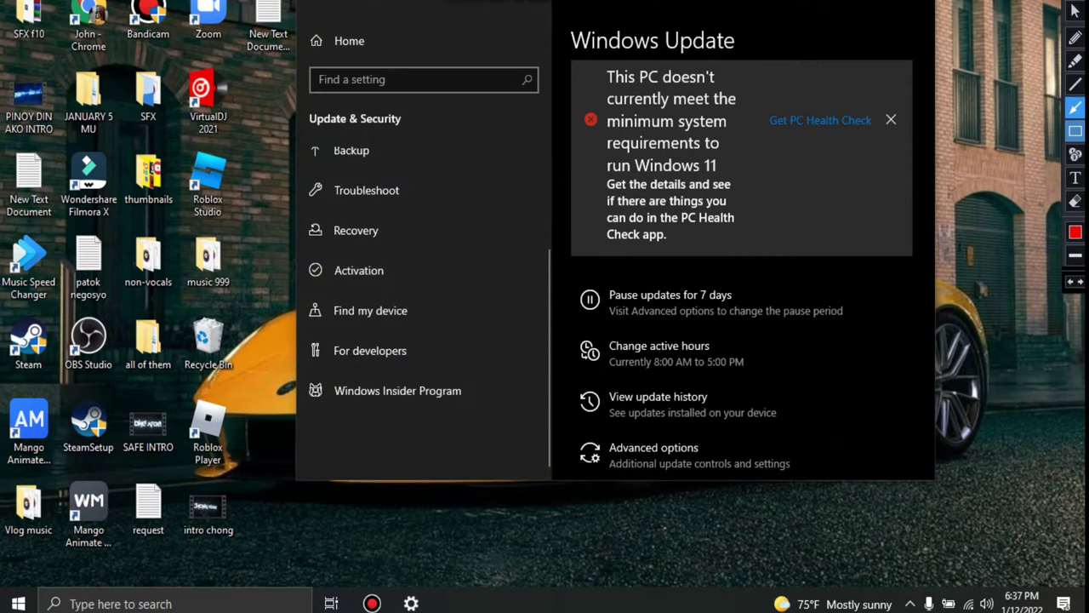
pyautogui.click(1075, 131)
pyautogui.moveTo(297, 212); pyautogui.dragTo(481, 253)
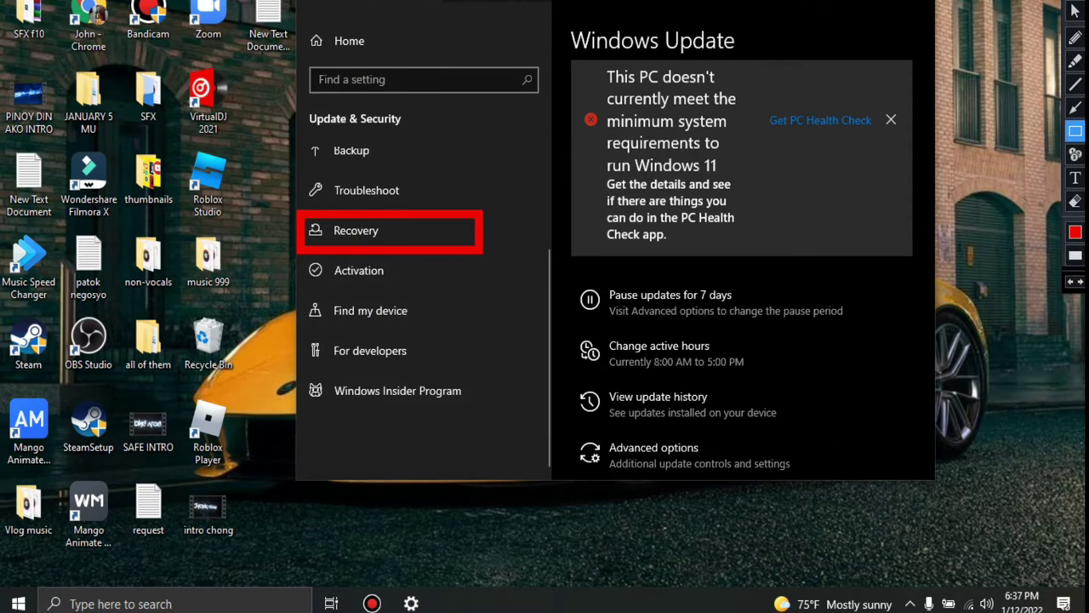
pyautogui.press('Escape')
pyautogui.click(356, 230)
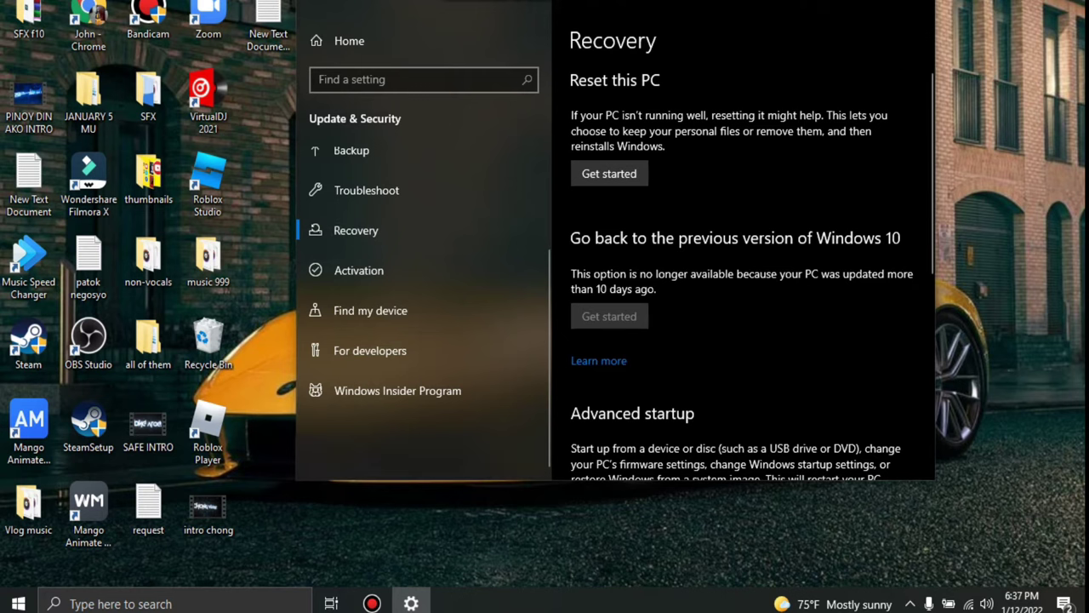
# Step: Temporarily outline the Reset this PC section and its Get started option in red, and start the PC reset
pyautogui.hotkey('ctrl', 'shift', 'd')
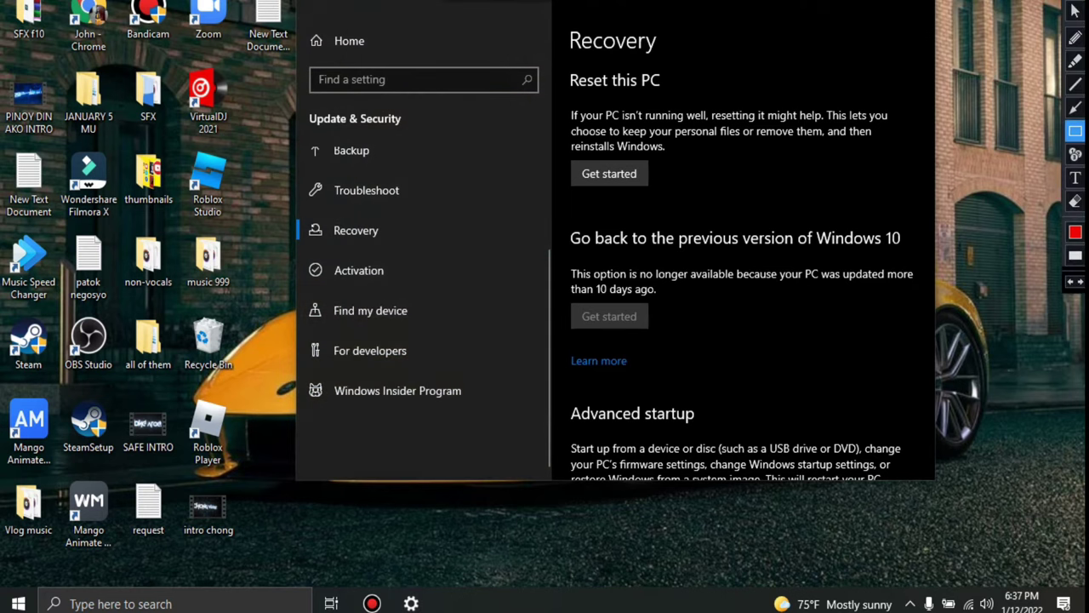
pyautogui.moveTo(557, 5)
pyautogui.mouseDown()
pyautogui.moveTo(673, 146)
pyautogui.moveTo(875, 187)
pyautogui.moveTo(906, 205)
pyautogui.mouseUp()
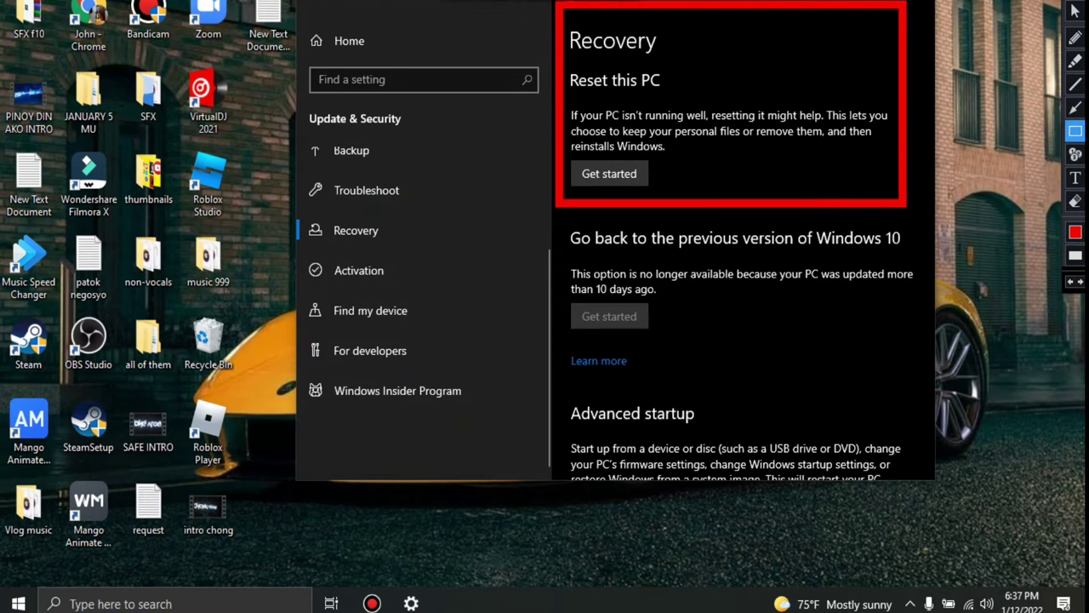
pyautogui.moveTo(557, 142); pyautogui.dragTo(711, 199)
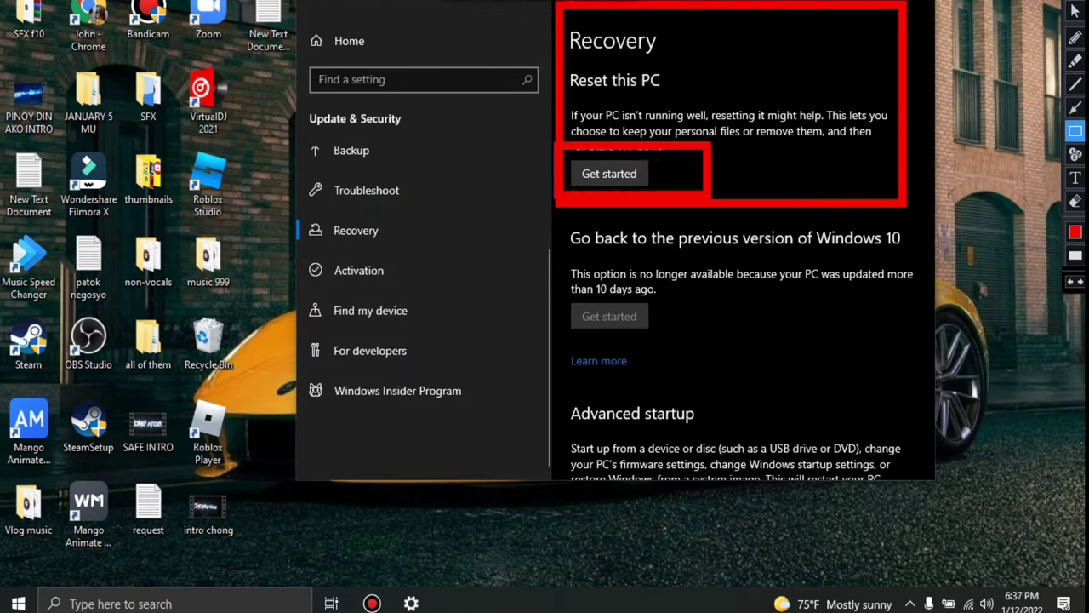
pyautogui.press('Escape')
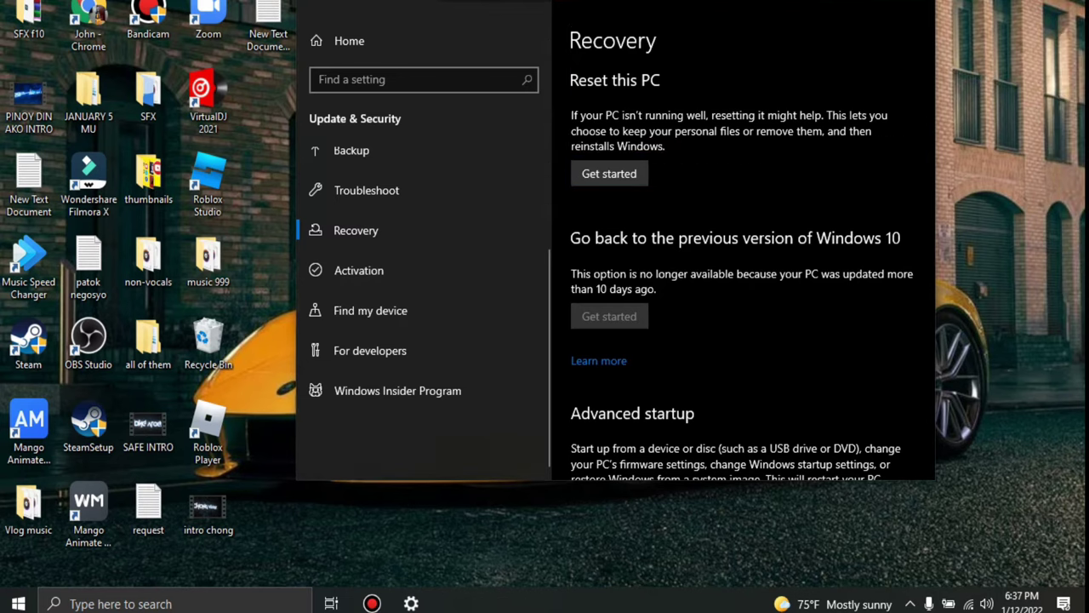
pyautogui.click(609, 174)
pyautogui.click(608, 174)
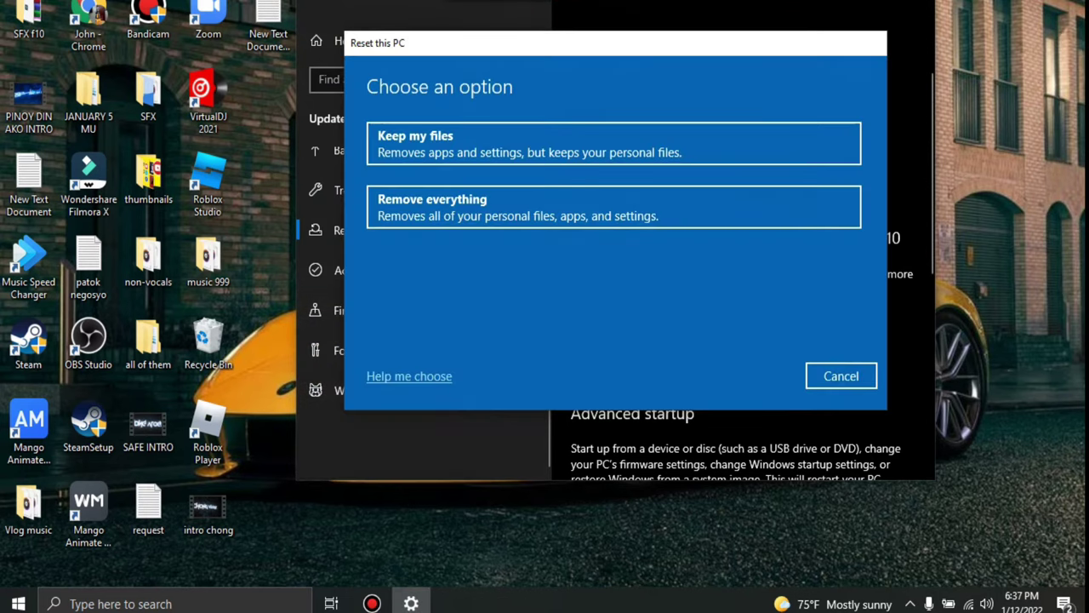
# Step: Temporarily outline Keep my files and Remove everything in red, and choose Remove everything for the reset
pyautogui.hotkey('ctrl', 'alt', 'd')
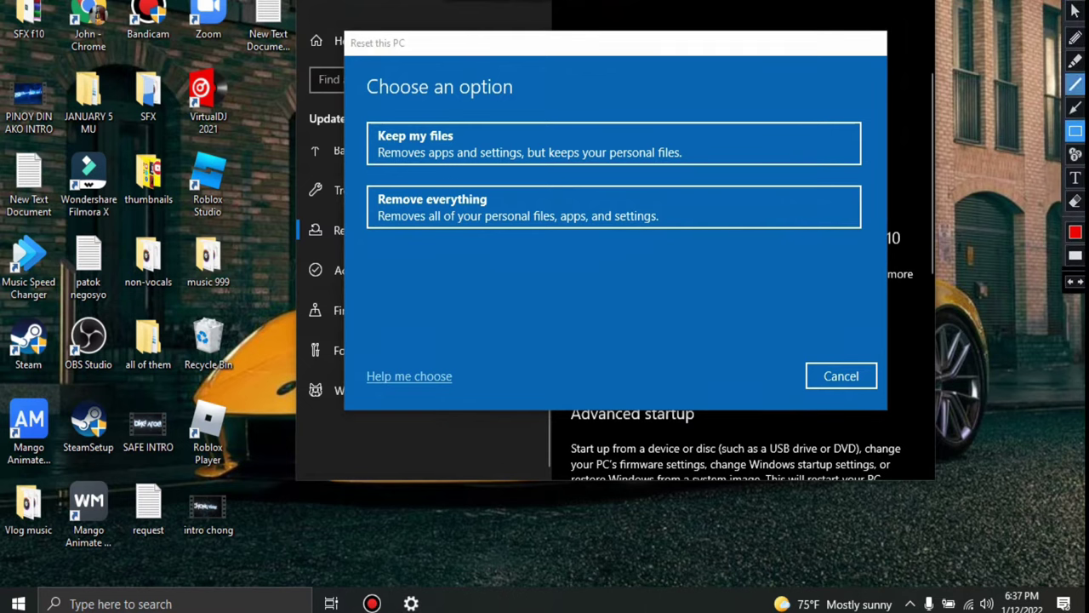
pyautogui.moveTo(359, 123)
pyautogui.mouseDown()
pyautogui.moveTo(502, 166)
pyautogui.moveTo(769, 169)
pyautogui.mouseUp()
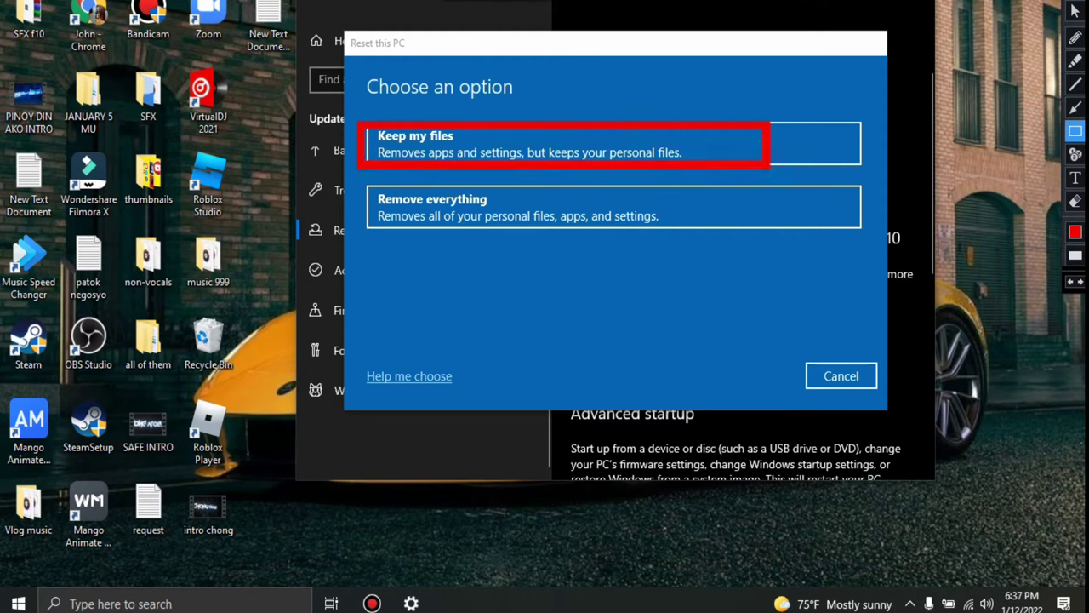
pyautogui.moveTo(367, 187)
pyautogui.mouseDown()
pyautogui.moveTo(438, 219)
pyautogui.moveTo(732, 238)
pyautogui.moveTo(753, 230)
pyautogui.mouseUp()
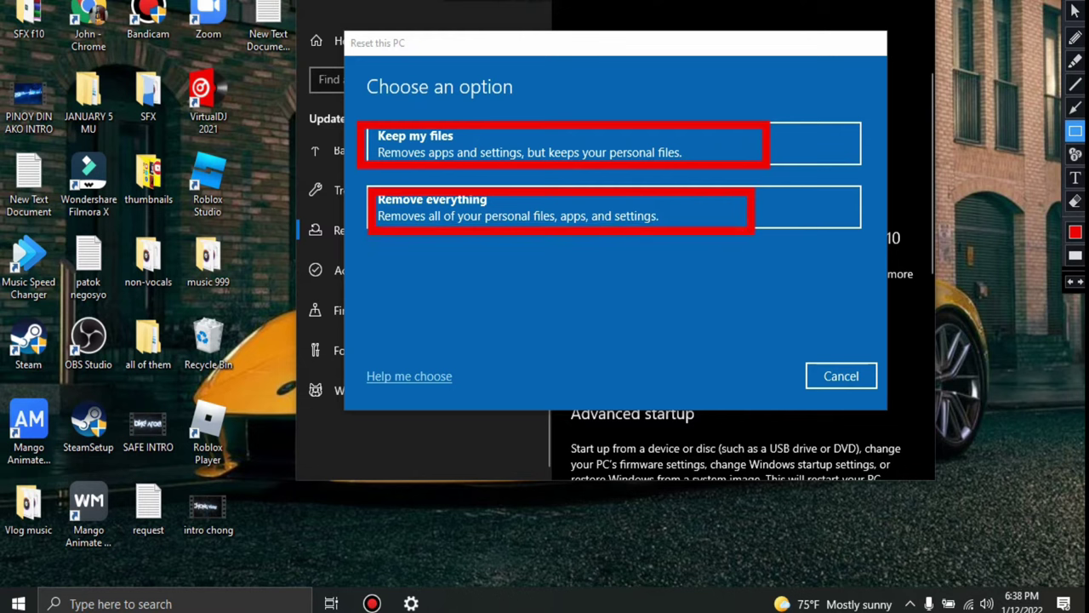
pyautogui.click(1075, 12)
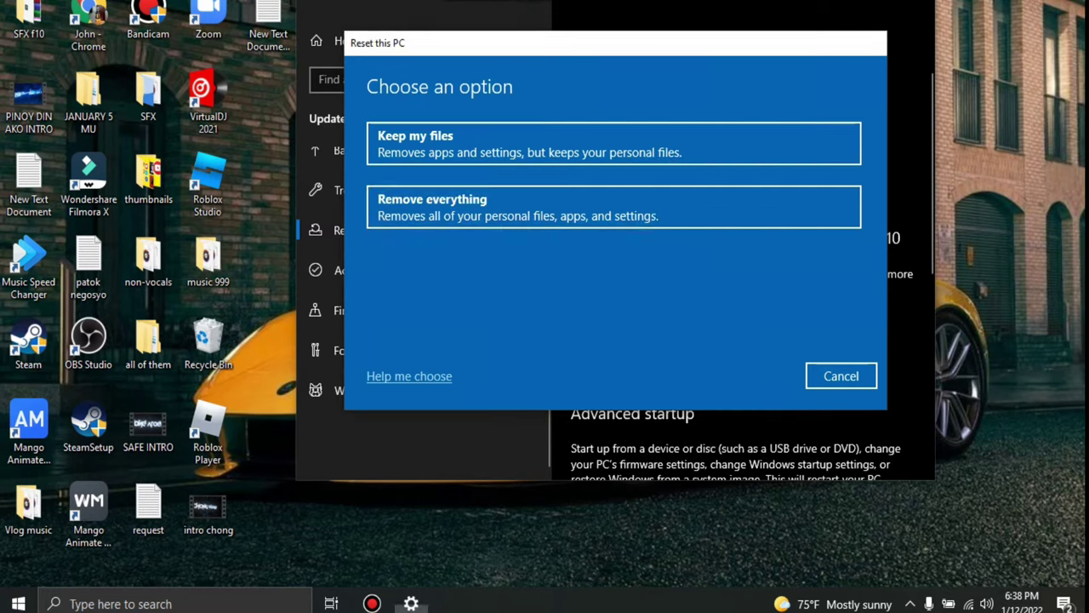
pyautogui.click(613, 207)
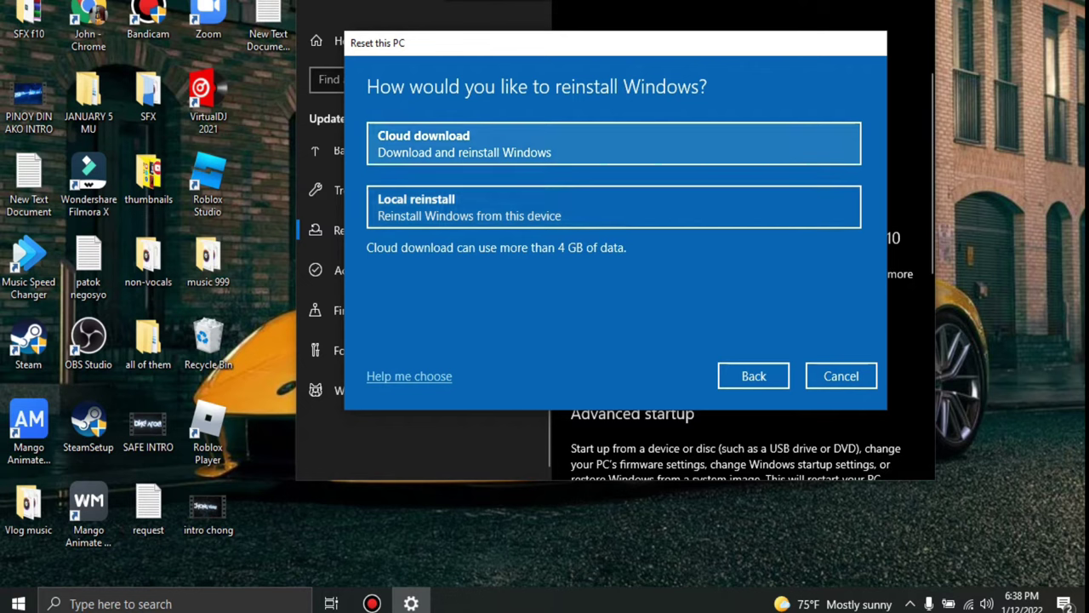
# Step: Temporarily outline the Cloud download and Local reinstall options in red, and choose Local reinstall
pyautogui.hotkey('ctrl', 'alt', 'd')
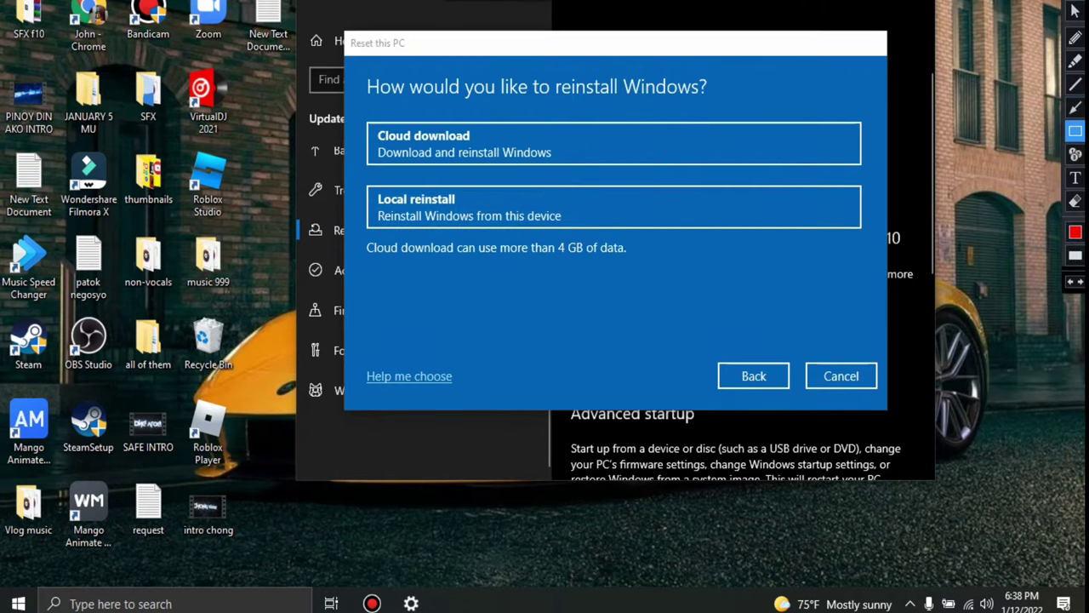
pyautogui.moveTo(361, 115)
pyautogui.mouseDown()
pyautogui.moveTo(571, 171)
pyautogui.moveTo(762, 171)
pyautogui.mouseUp()
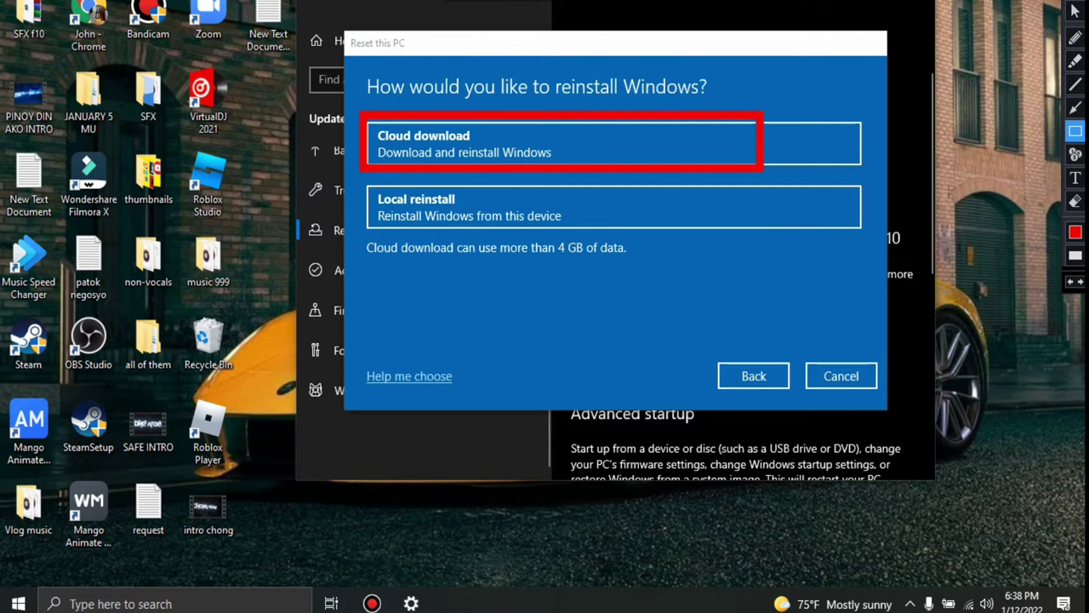
pyautogui.moveTo(361, 177)
pyautogui.mouseDown()
pyautogui.moveTo(479, 226)
pyautogui.moveTo(639, 230)
pyautogui.mouseUp()
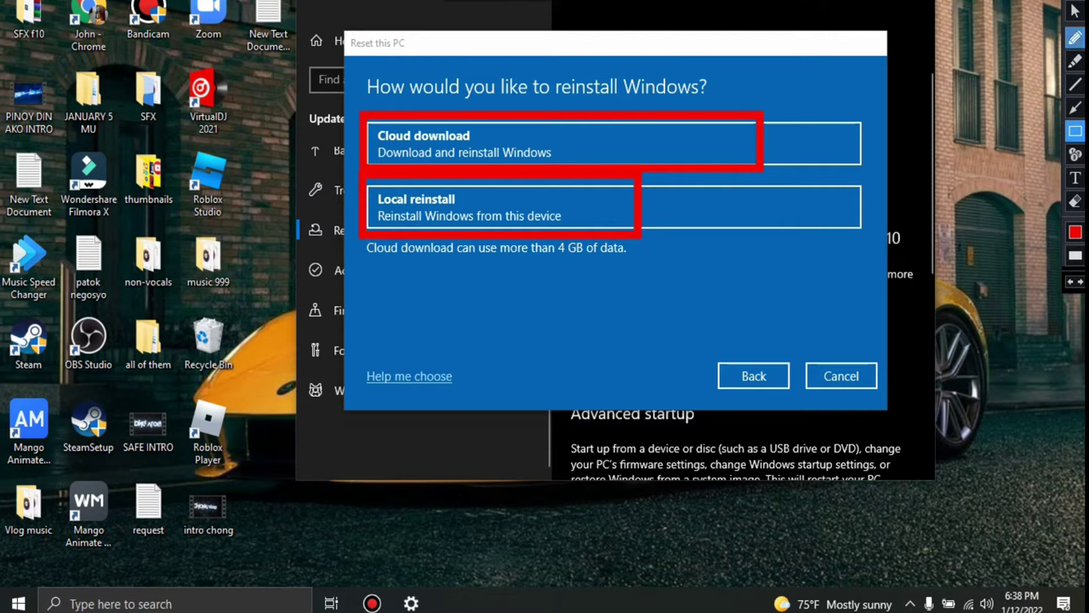
pyautogui.press('Escape')
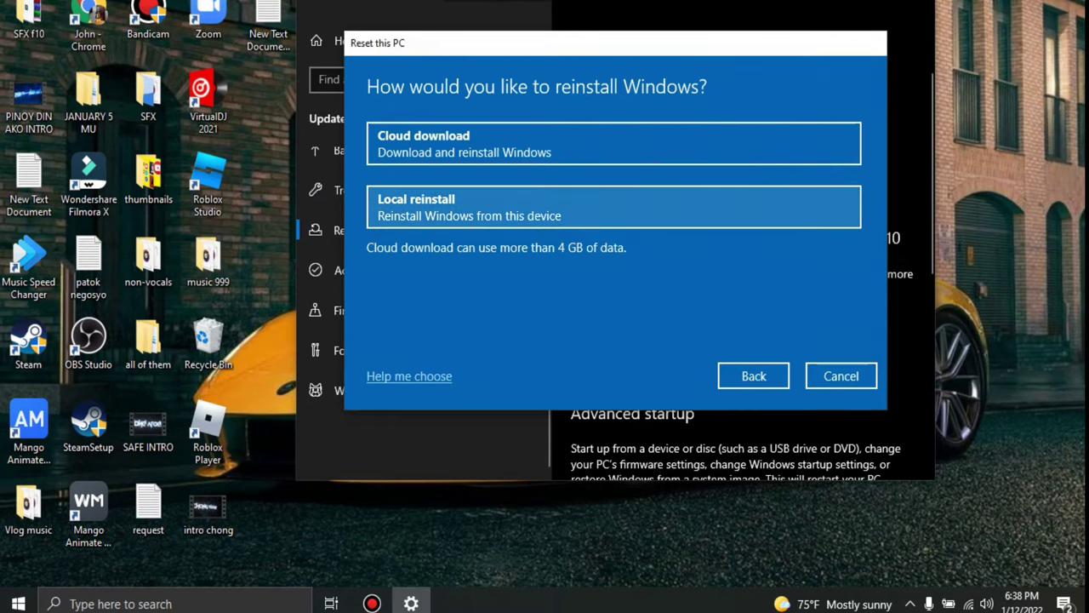
pyautogui.click(614, 206)
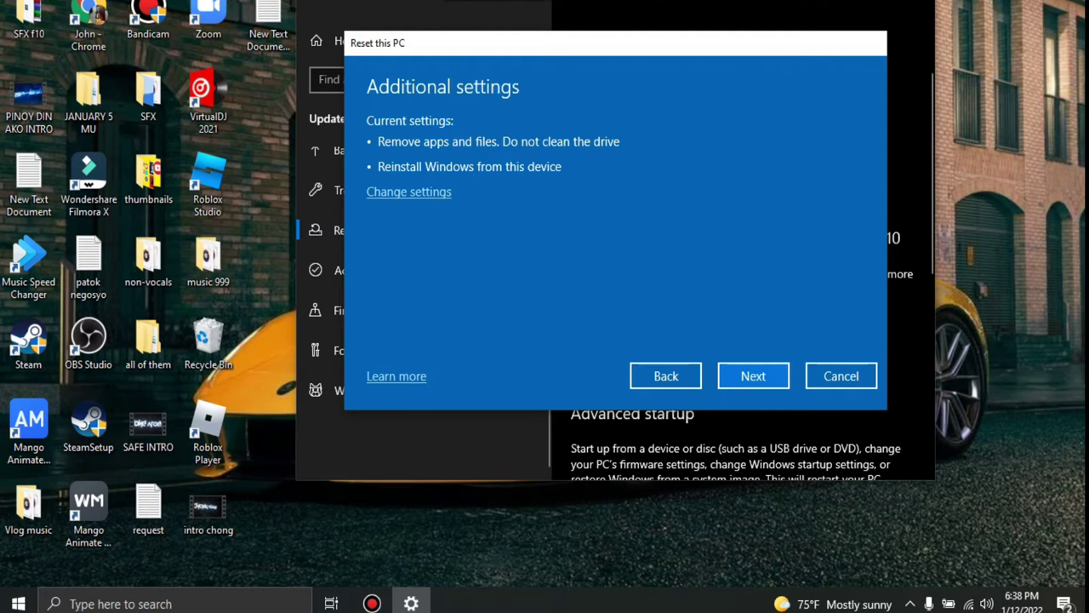
# Step: Temporarily outline the two current reset settings, drive cleaning and reinstall source, with red rectangles, and clear the outlines
pyautogui.hotkey('ctrl', 'alt', 'd')
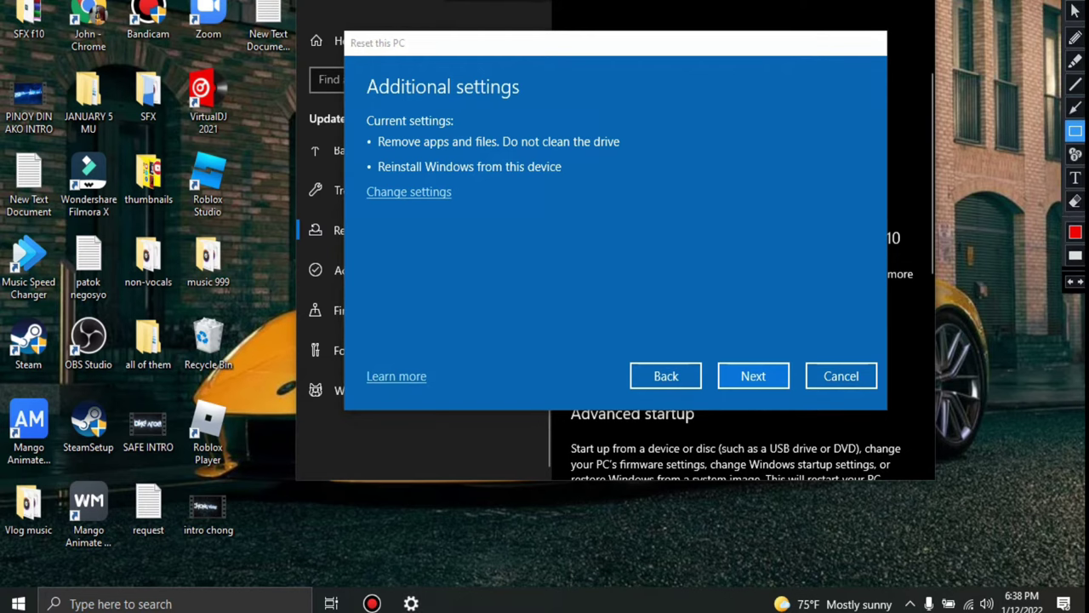
pyautogui.moveTo(358, 125)
pyautogui.mouseDown()
pyautogui.moveTo(462, 150)
pyautogui.moveTo(678, 162)
pyautogui.moveTo(686, 145)
pyautogui.moveTo(683, 154)
pyautogui.mouseUp()
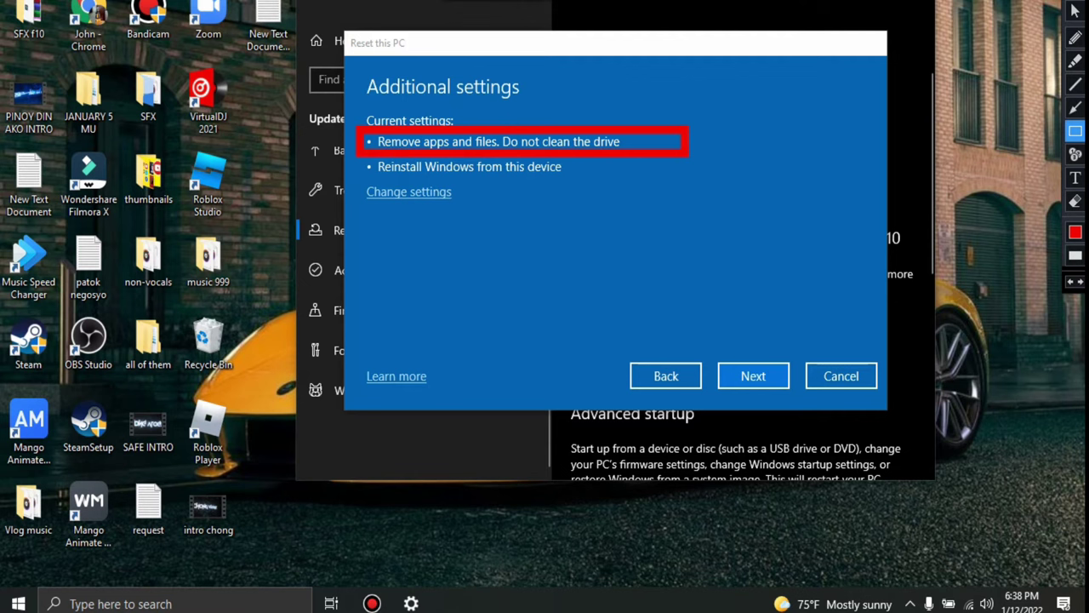
pyautogui.moveTo(359, 156)
pyautogui.mouseDown()
pyautogui.moveTo(547, 184)
pyautogui.moveTo(613, 181)
pyautogui.mouseUp()
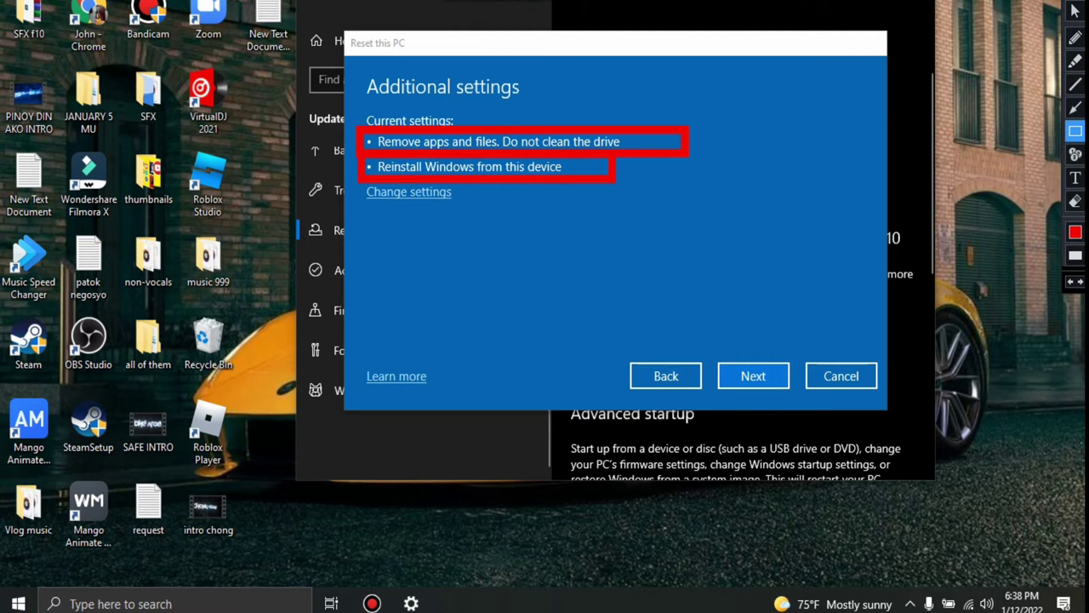
pyautogui.press('Escape')
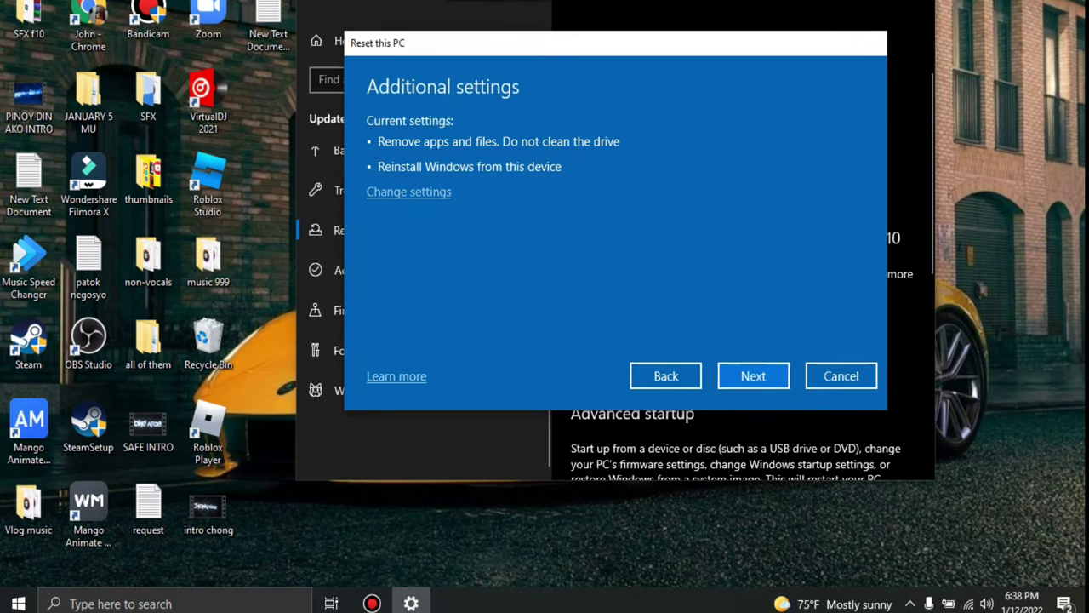
# Step: Switch Clean data to Yes and back to No, set Download Windows to Yes, and confirm the reset settings
pyautogui.click(409, 191)
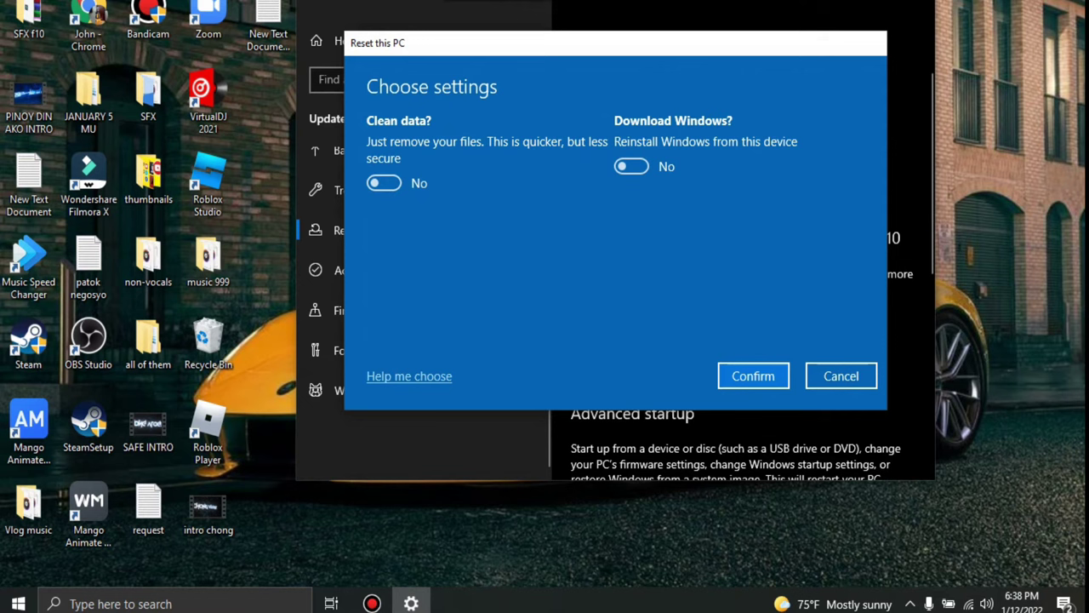
pyautogui.click(384, 183)
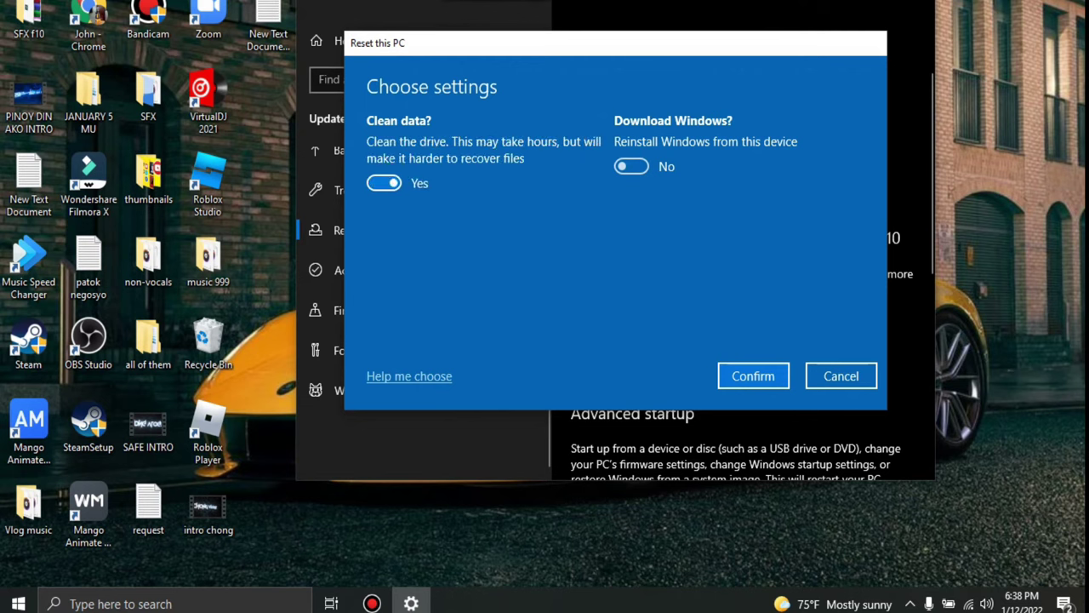
pyautogui.click(384, 183)
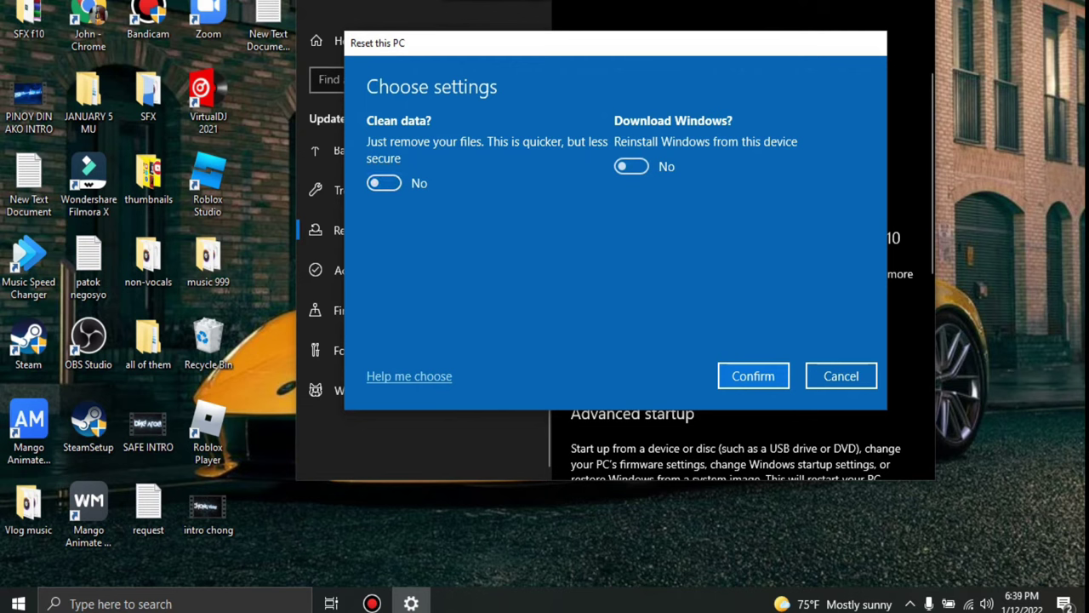
pyautogui.click(632, 166)
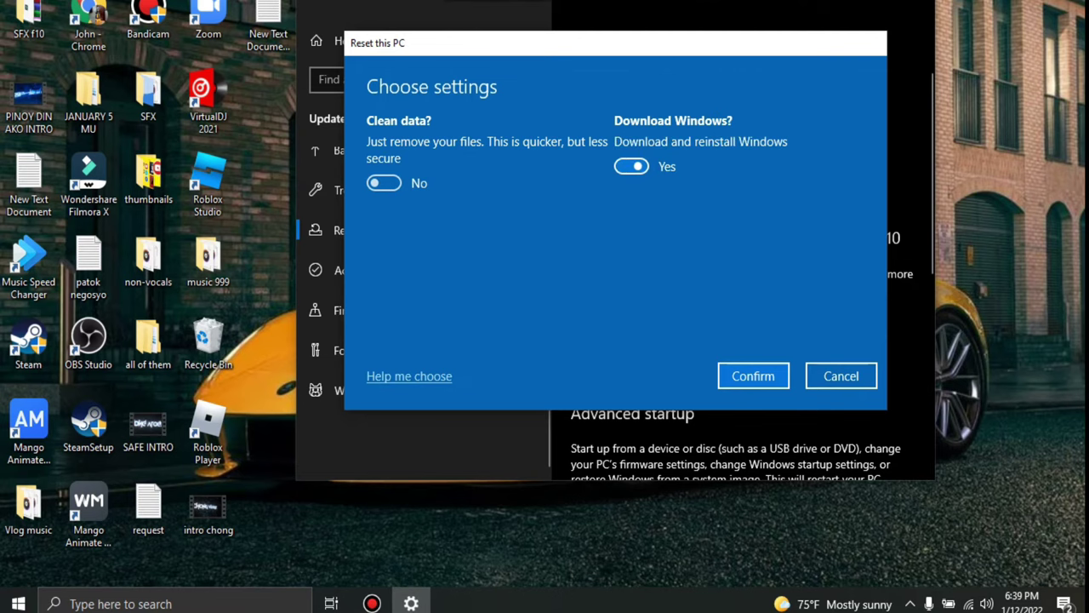
pyautogui.click(753, 376)
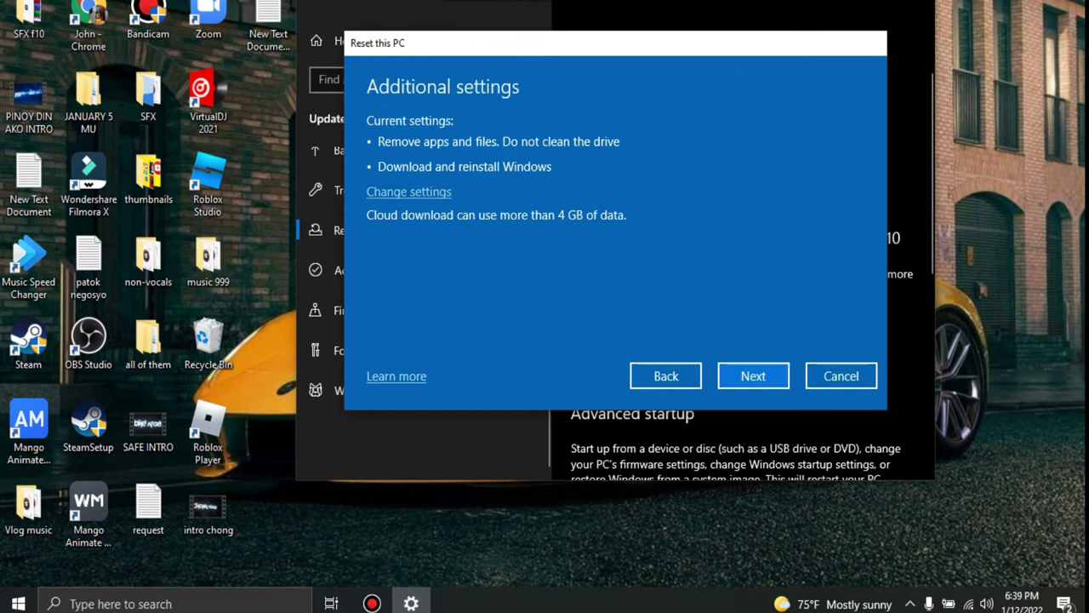
# Step: Set Download Windows back to No in the reset settings and confirm
pyautogui.click(397, 191)
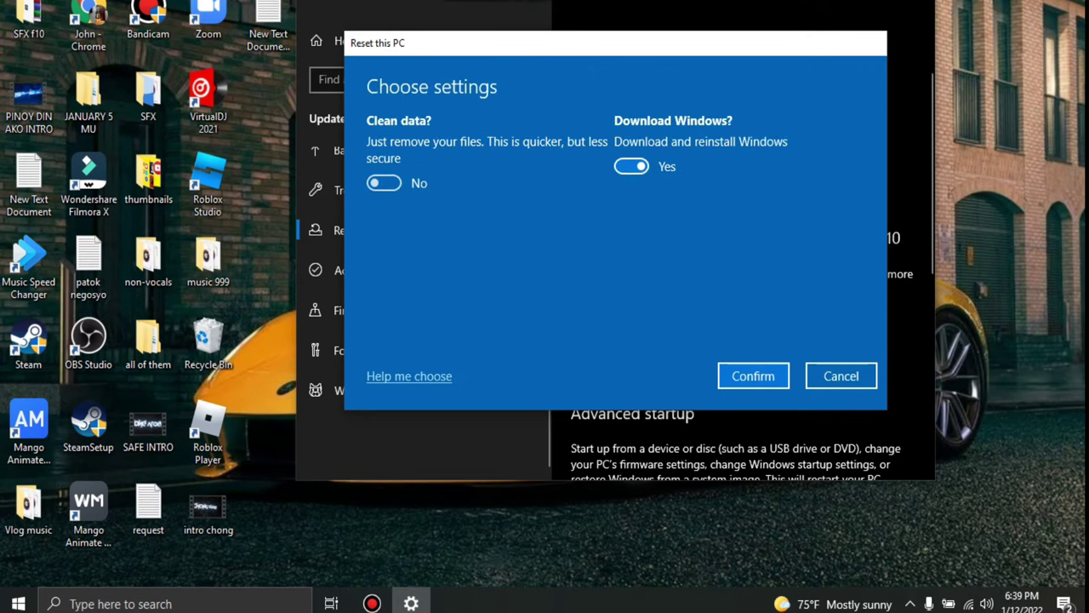
pyautogui.click(631, 166)
pyautogui.click(753, 375)
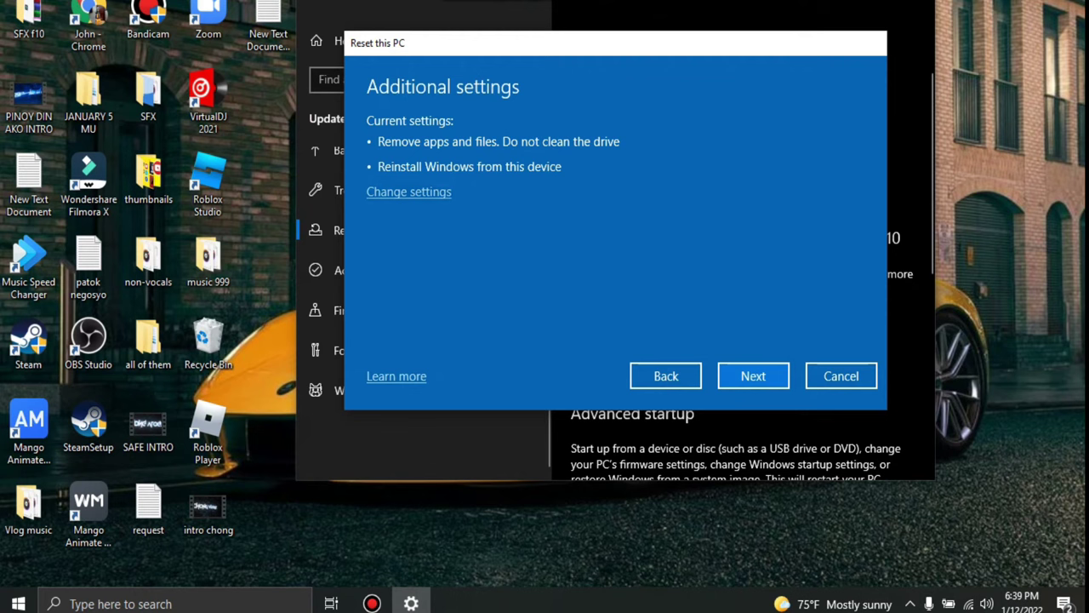
# Step: Set Download Windows to Yes in the reset settings, confirm, and continue to the Ready to reset this PC summary
pyautogui.click(409, 191)
pyautogui.click(631, 166)
pyautogui.click(754, 375)
pyautogui.press('Return')
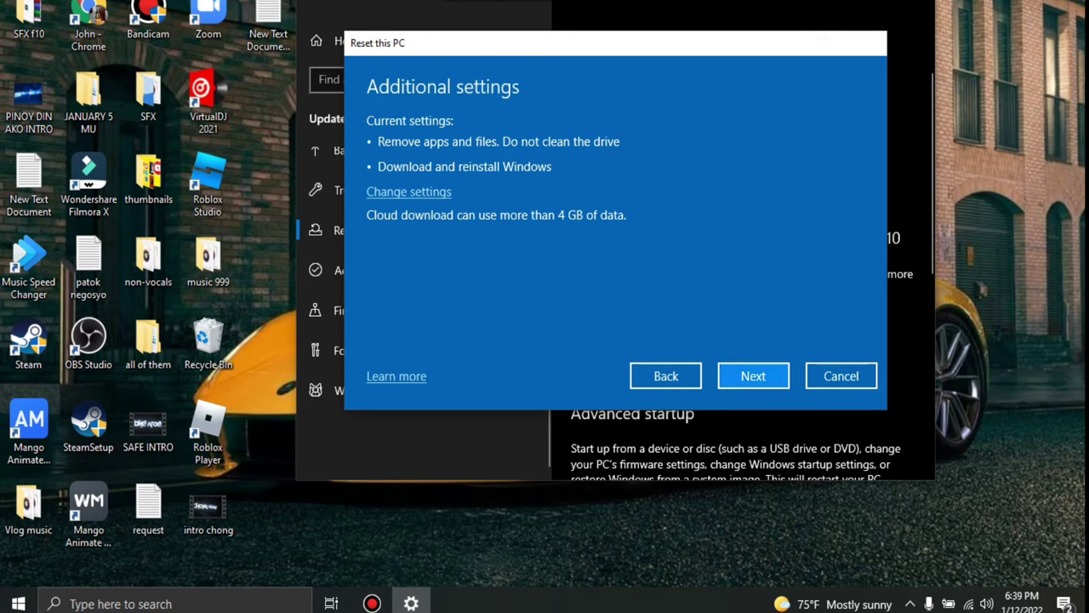
pyautogui.press('Return')
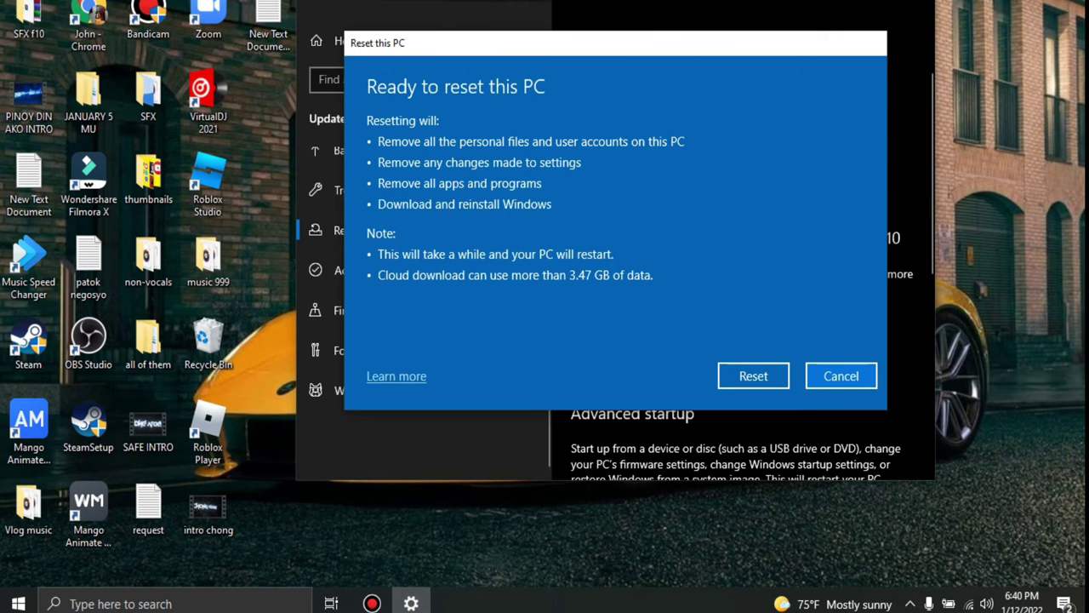
# Step: Draw red arrows pointing to each of the four items listed under Resetting will
pyautogui.hotkey('ctrl', 'alt', 'd')
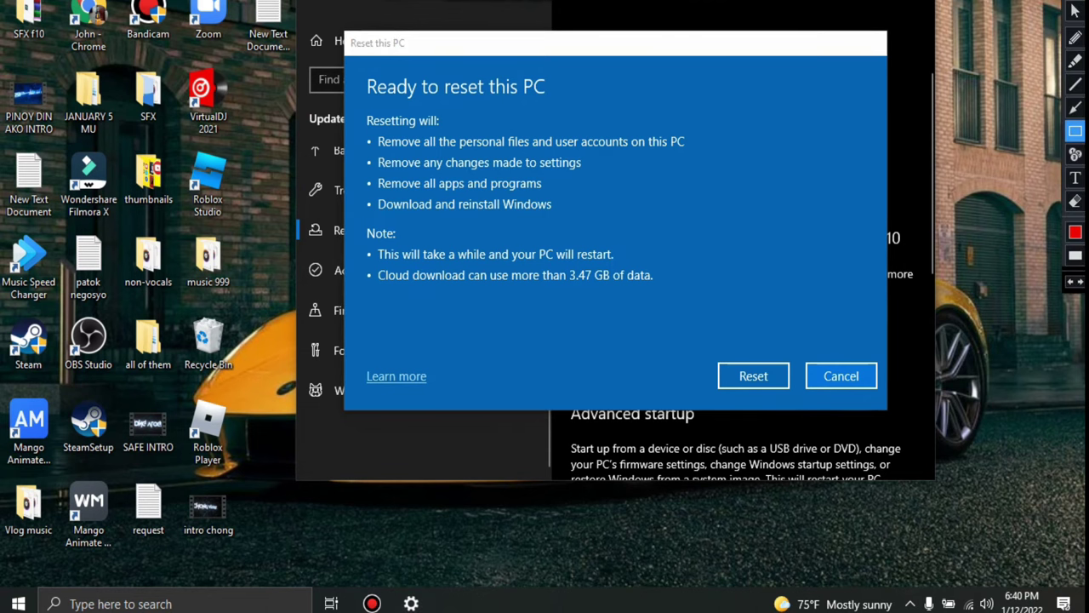
pyautogui.click(1075, 107)
pyautogui.moveTo(566, 119); pyautogui.dragTo(441, 133)
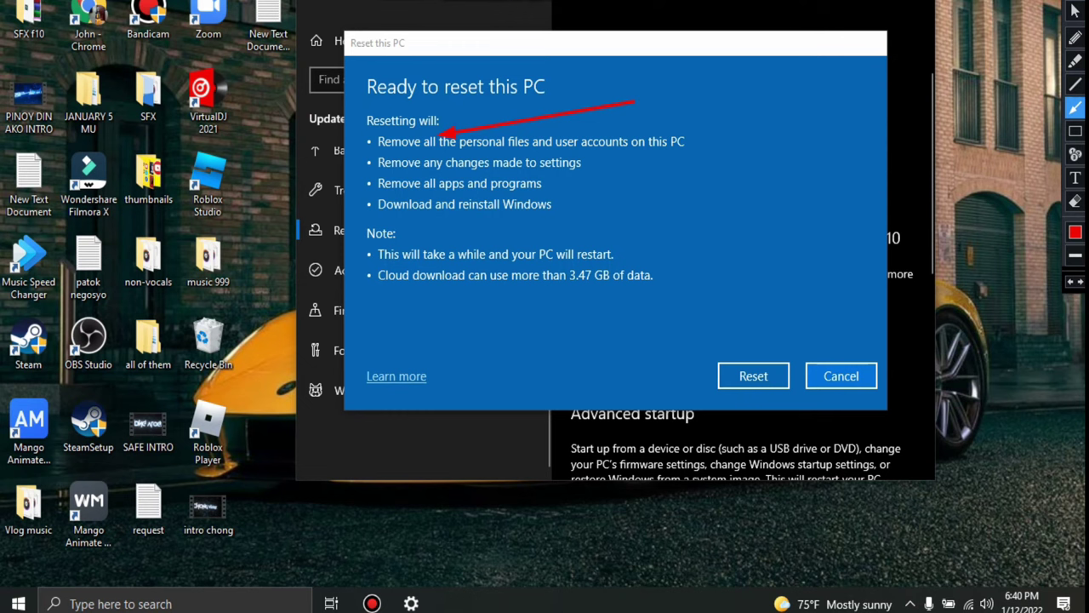
pyautogui.moveTo(294, 197); pyautogui.dragTo(362, 162)
pyautogui.moveTo(277, 247); pyautogui.dragTo(362, 182)
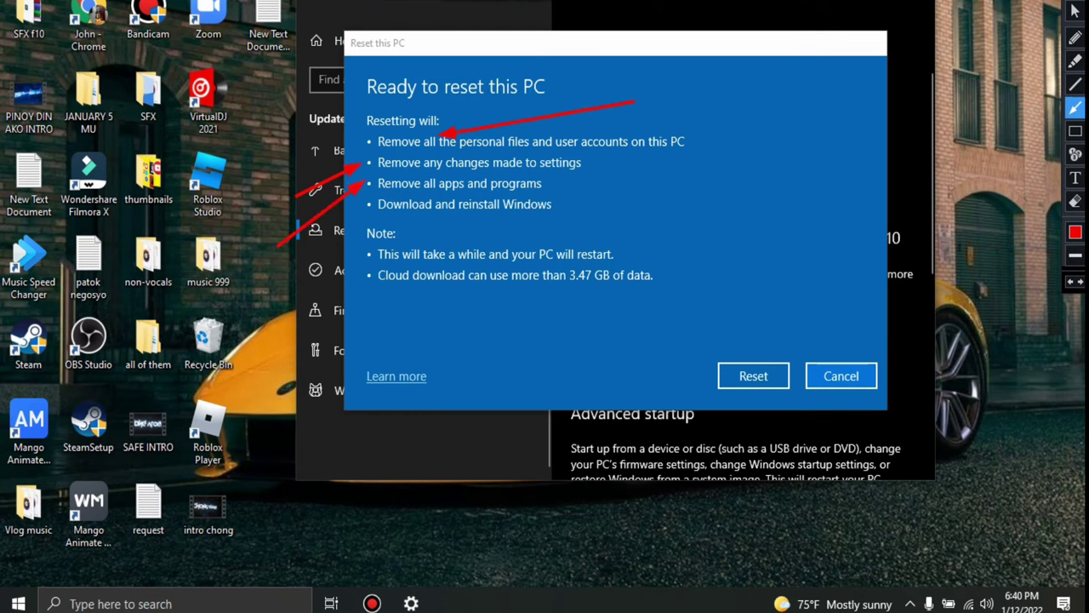
pyautogui.moveTo(265, 279); pyautogui.dragTo(359, 214)
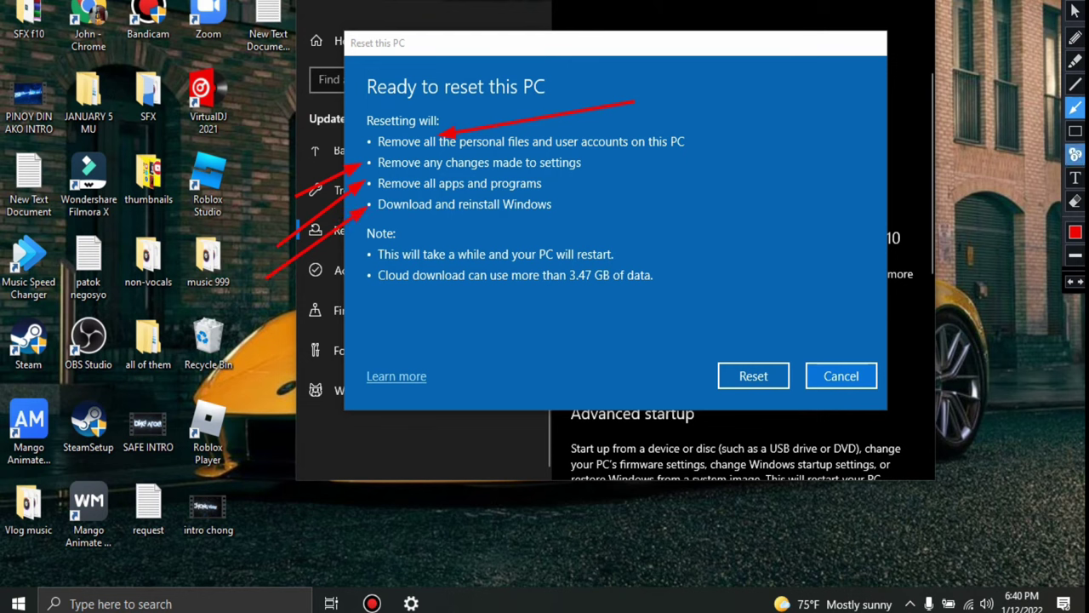
# Step: Temporarily outline the Note section of the reset summary with a red rectangle, and clear all annotations
pyautogui.click(1075, 131)
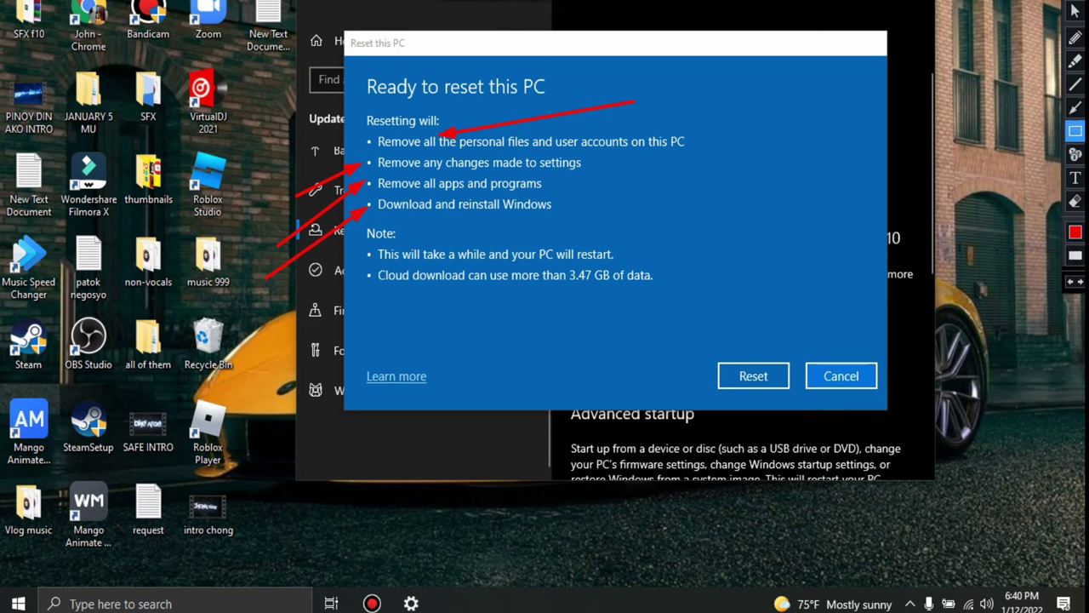
pyautogui.moveTo(360, 227); pyautogui.dragTo(685, 296)
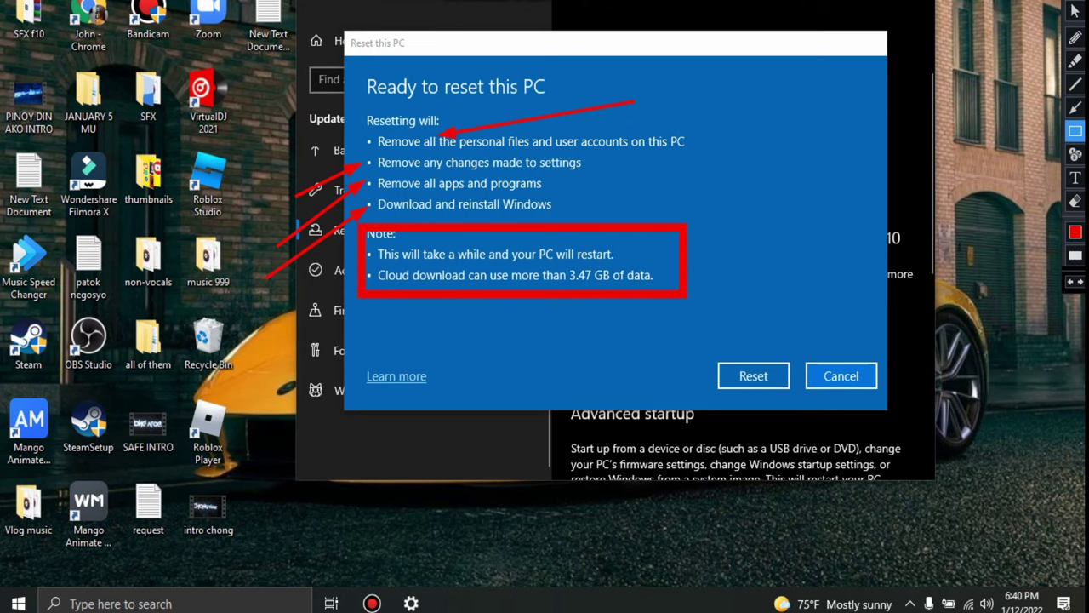
pyautogui.press('Escape')
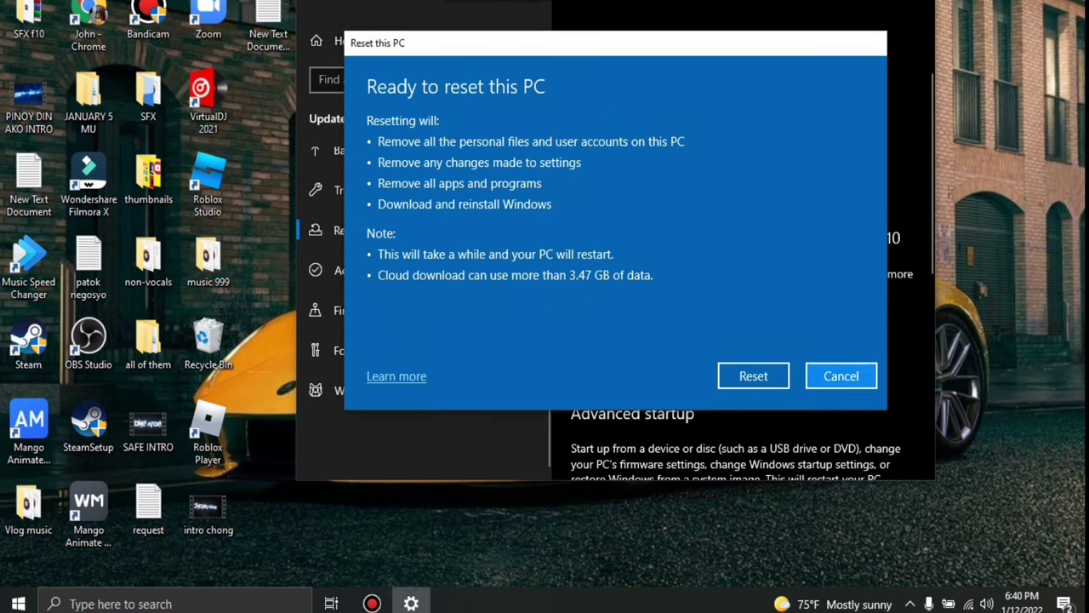